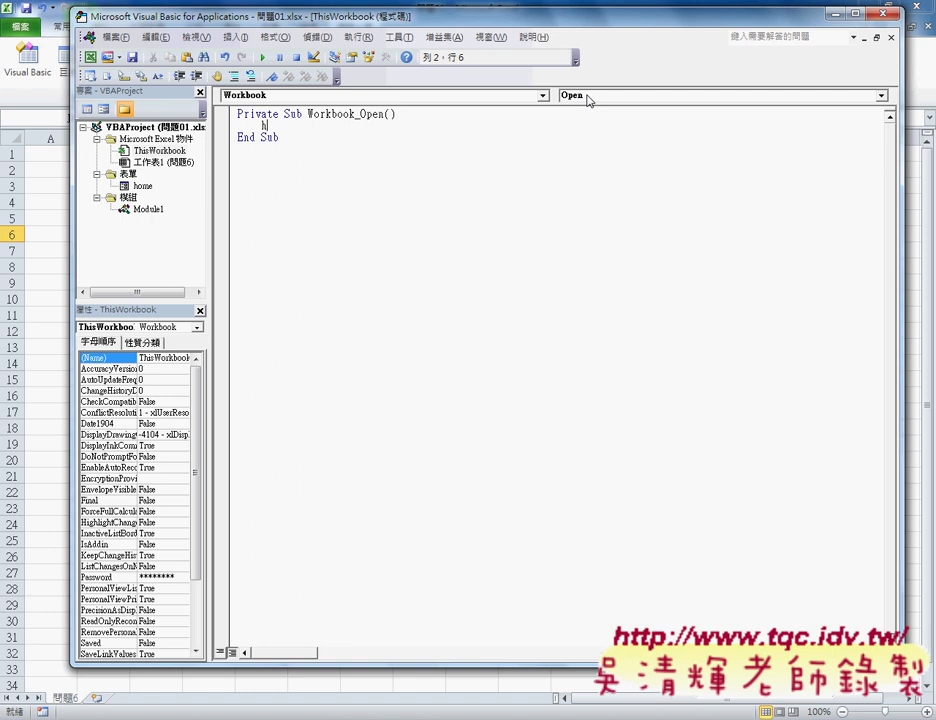
# Add home.Show to the Workbook_Open procedure and close the VBA editor.
pyautogui.write('ome')
pyautogui.write('.s')
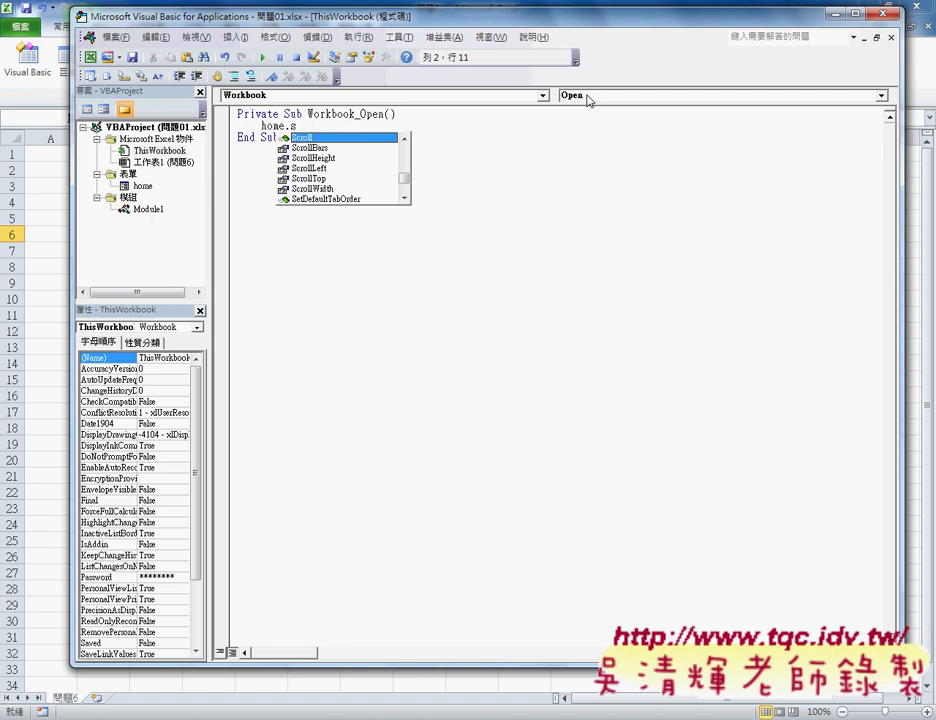
pyautogui.write('how')
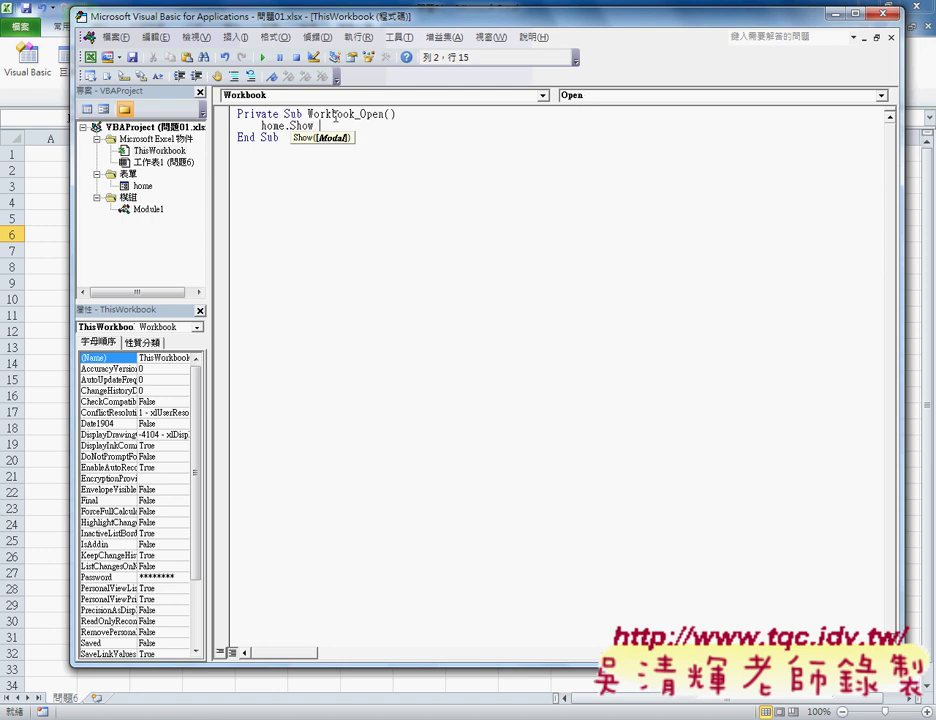
pyautogui.click(372, 114)
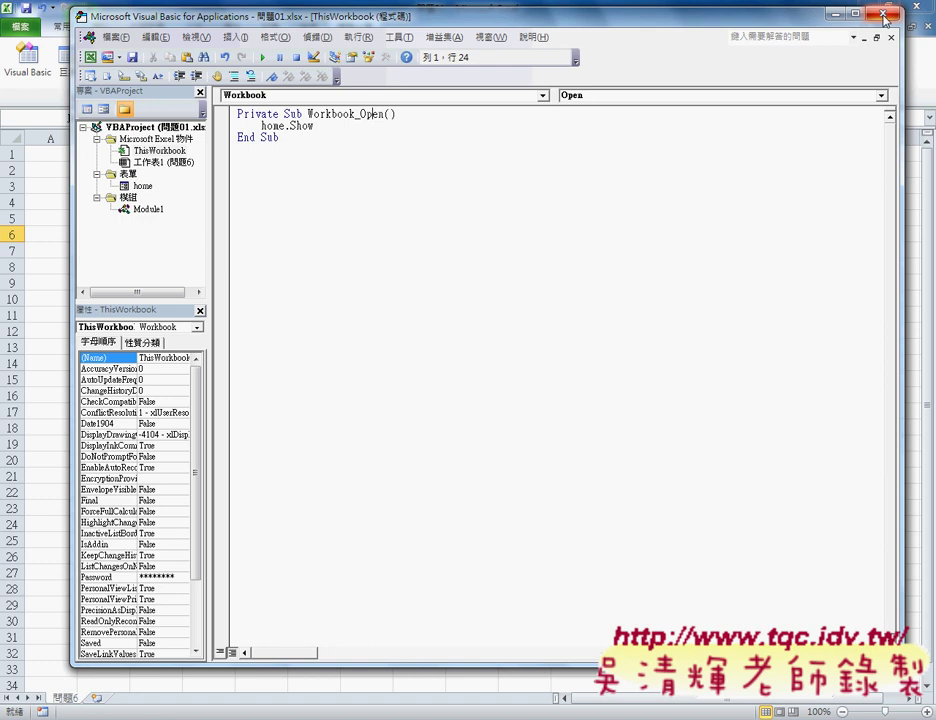
pyautogui.click(883, 15)
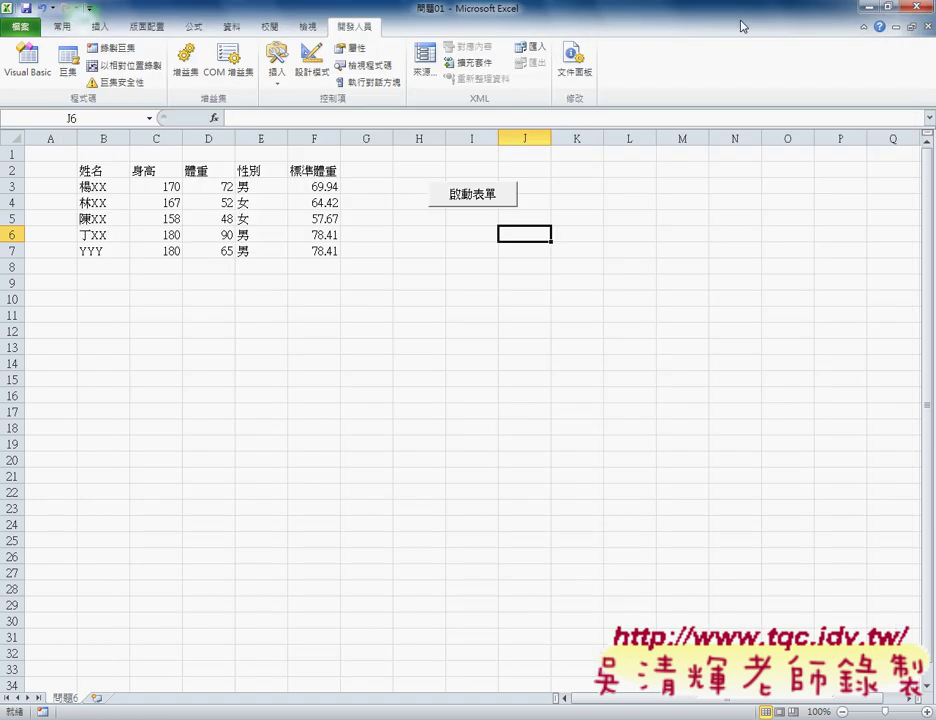
# Save the workbook, triggering the warning that the VB project can't stay in a macro-free workbook.
pyautogui.click(27, 9)
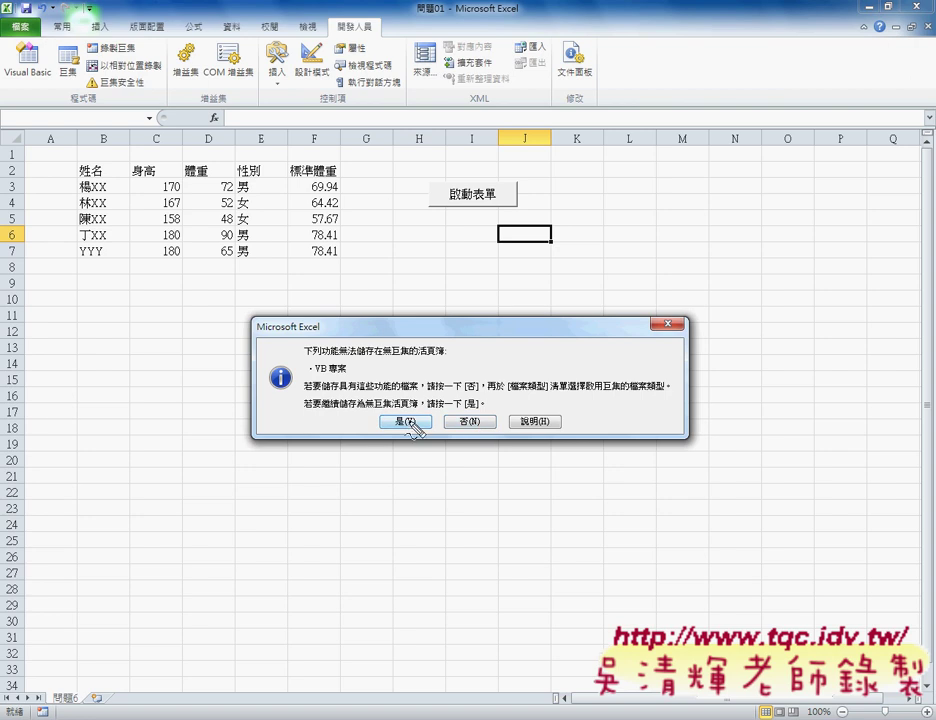
pyautogui.moveTo(403, 266)
pyautogui.mouseDown()
pyautogui.moveTo(386, 286)
pyautogui.moveTo(454, 289)
pyautogui.moveTo(440, 289)
pyautogui.moveTo(454, 298)
pyautogui.mouseUp()
pyautogui.moveTo(440, 305); pyautogui.dragTo(455, 305)
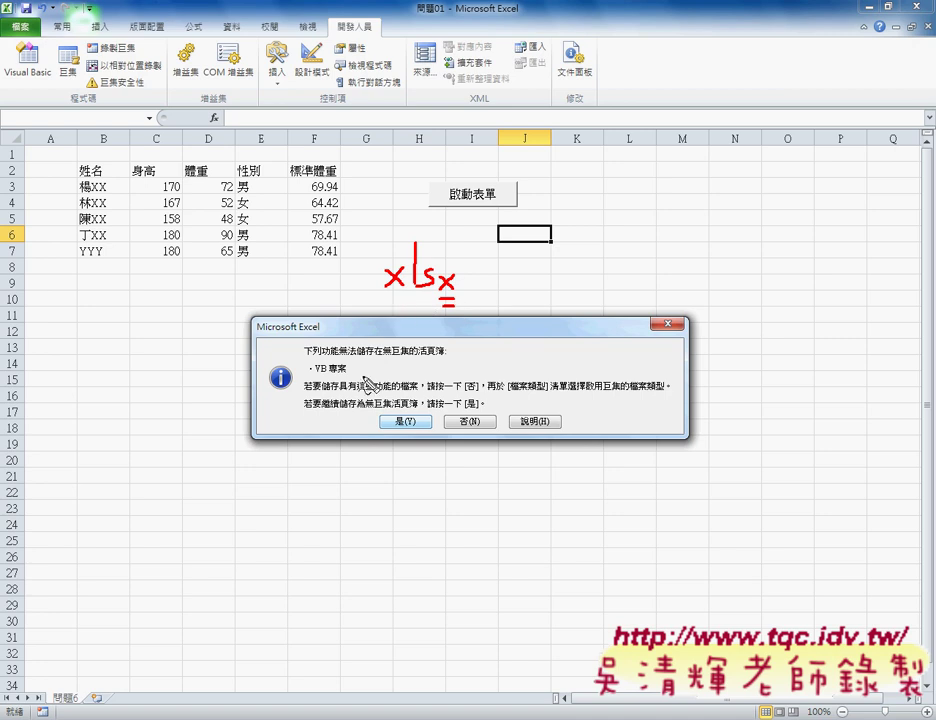
pyautogui.moveTo(403, 318)
pyautogui.mouseDown()
pyautogui.moveTo(392, 372)
pyautogui.moveTo(404, 406)
pyautogui.moveTo(392, 432)
pyautogui.moveTo(411, 441)
pyautogui.mouseUp()
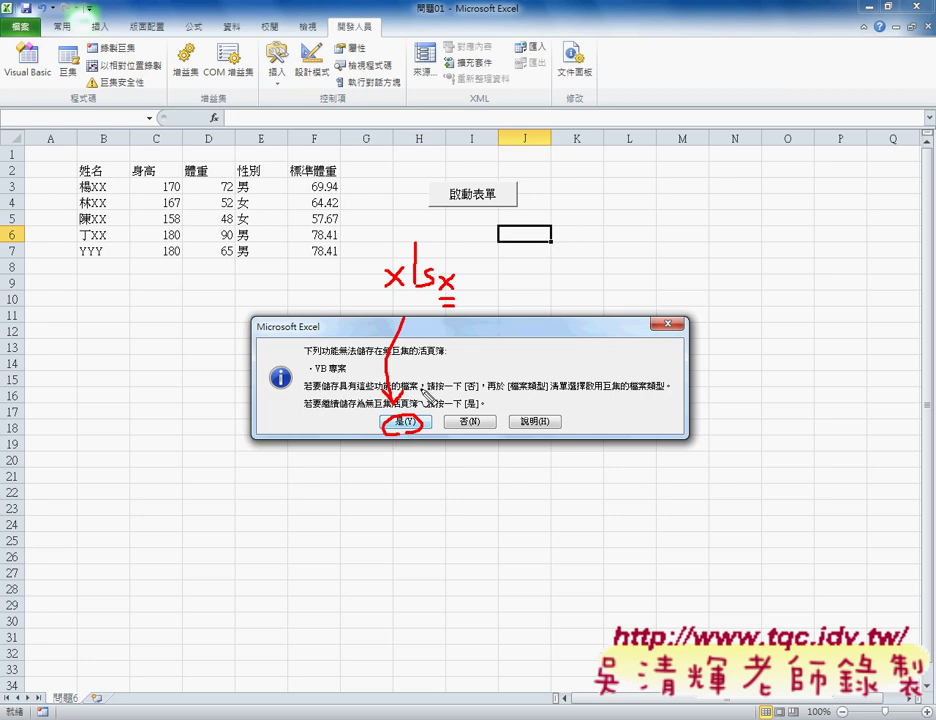
pyautogui.moveTo(446, 322); pyautogui.dragTo(475, 438)
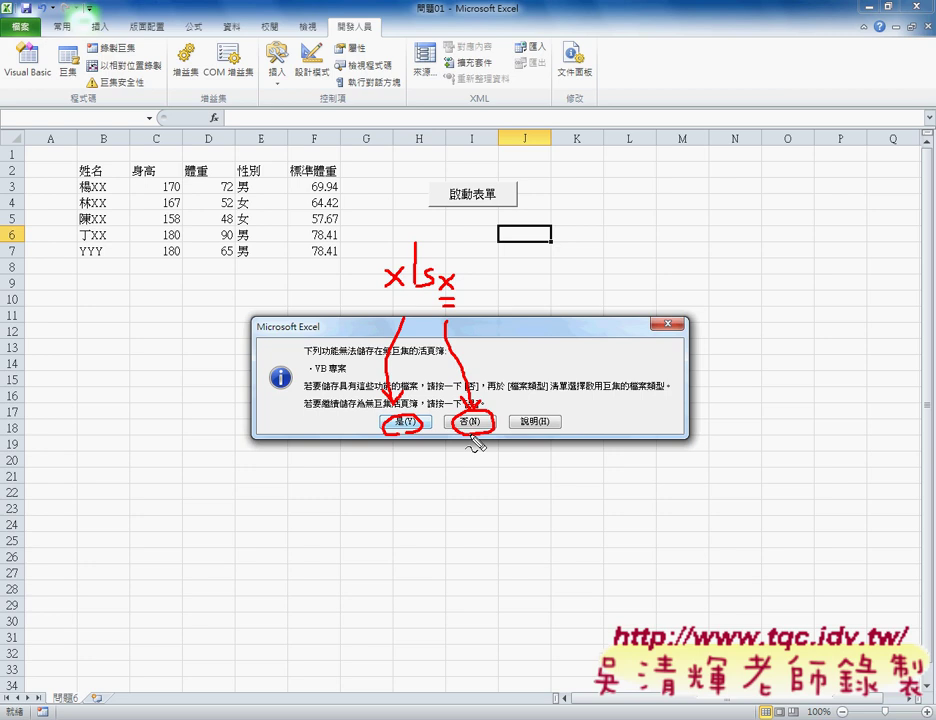
pyautogui.press('Escape')
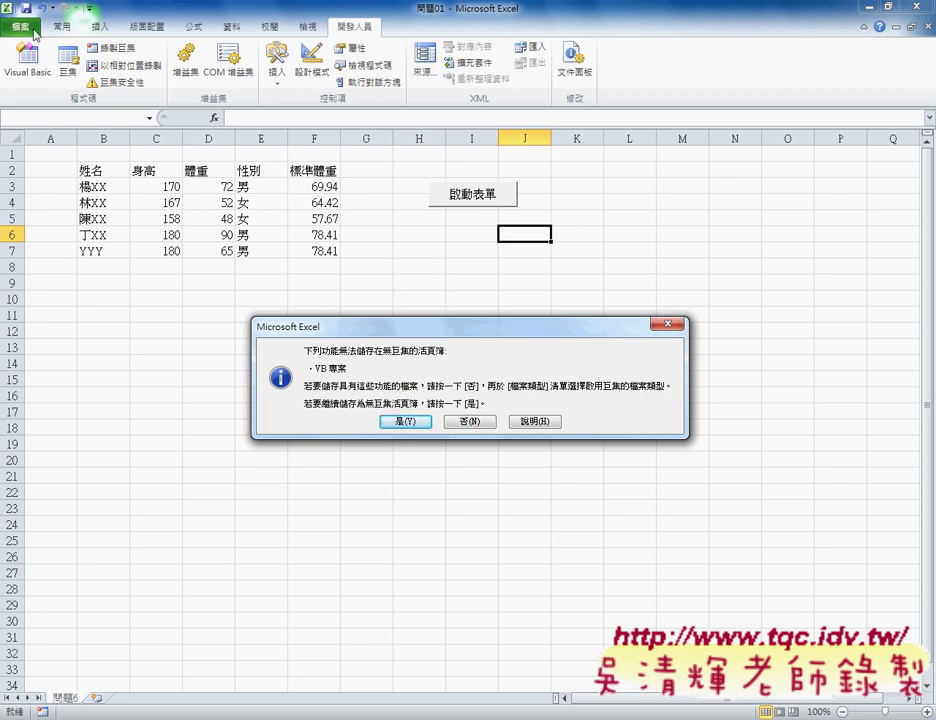
# Decline the macro-free save and save 問題01 as Excel 啟用巨集的活頁簿 (.xlsm).
pyautogui.click(470, 422)
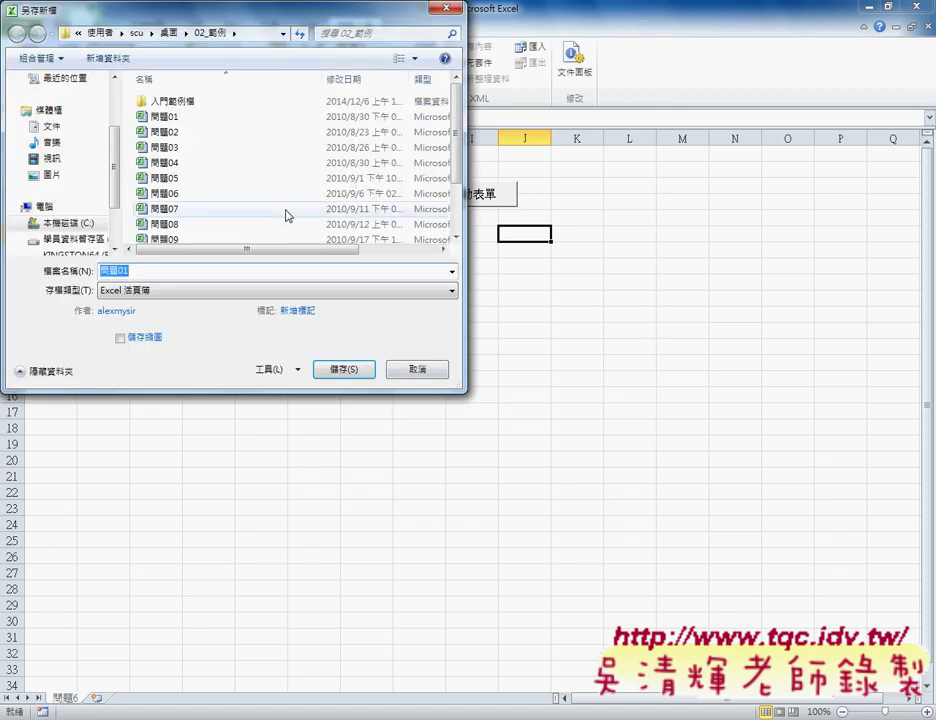
pyautogui.moveTo(240, 18)
pyautogui.mouseDown()
pyautogui.moveTo(418, 26)
pyautogui.moveTo(448, 49)
pyautogui.mouseUp()
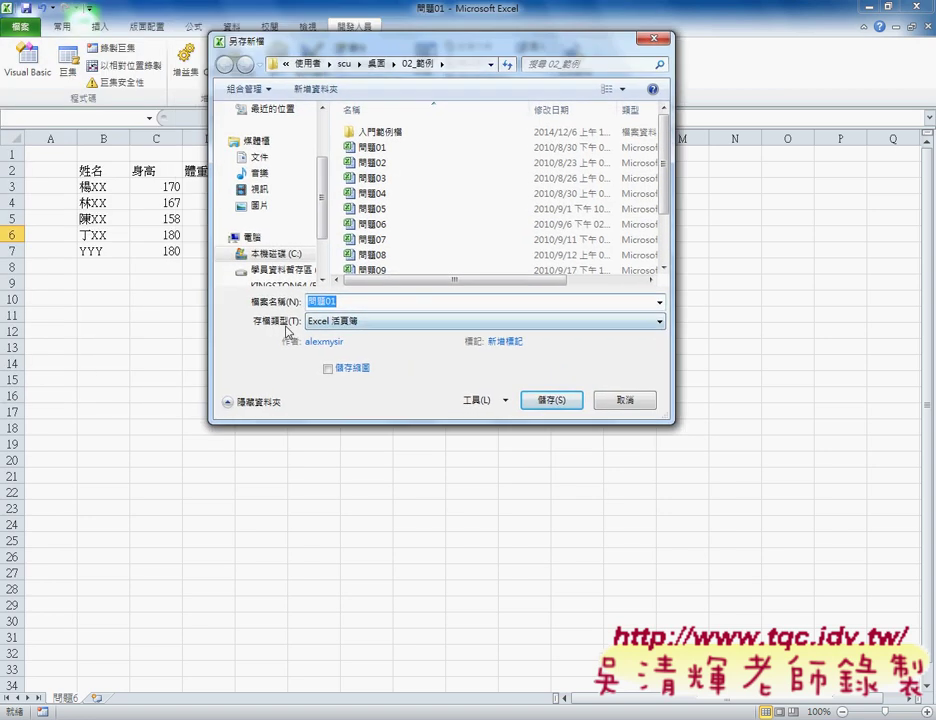
pyautogui.click(338, 322)
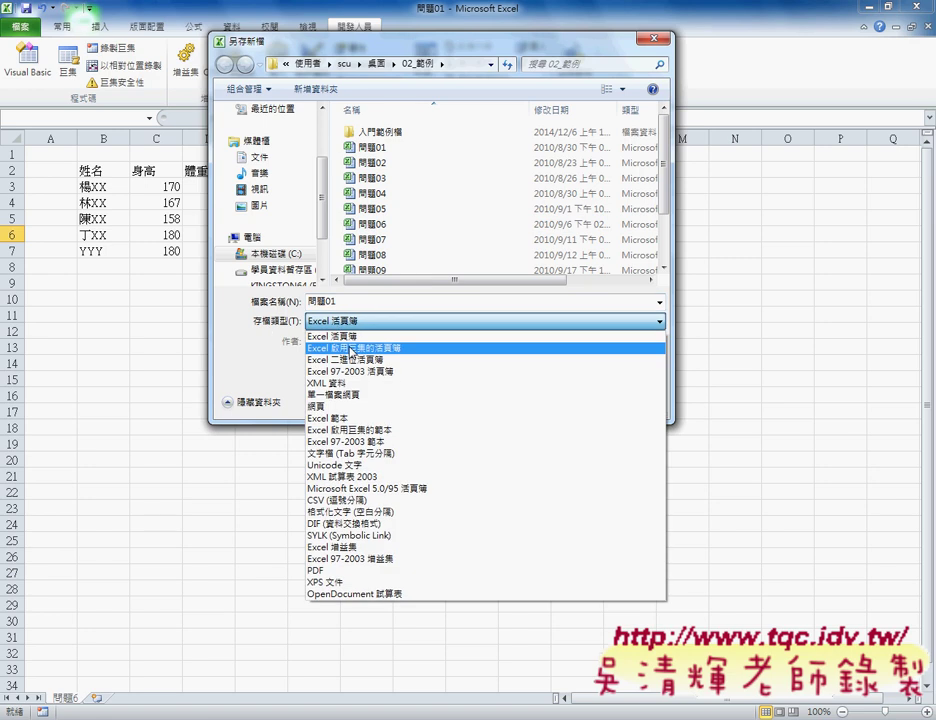
pyautogui.click(351, 348)
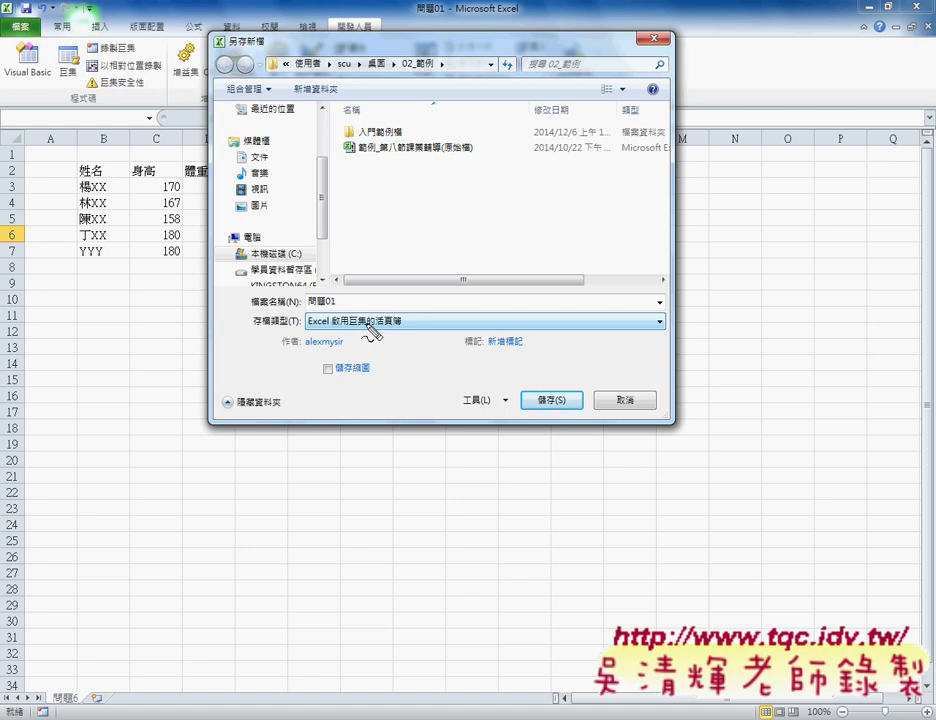
pyautogui.moveTo(371, 335)
pyautogui.mouseDown()
pyautogui.moveTo(390, 352)
pyautogui.moveTo(370, 352)
pyautogui.mouseUp()
pyautogui.moveTo(396, 310)
pyautogui.mouseDown()
pyautogui.moveTo(397, 355)
pyautogui.moveTo(407, 352)
pyautogui.mouseUp()
pyautogui.moveTo(421, 350)
pyautogui.mouseDown()
pyautogui.moveTo(421, 340)
pyautogui.moveTo(443, 350)
pyautogui.moveTo(442, 366)
pyautogui.mouseUp()
pyautogui.press('Escape')
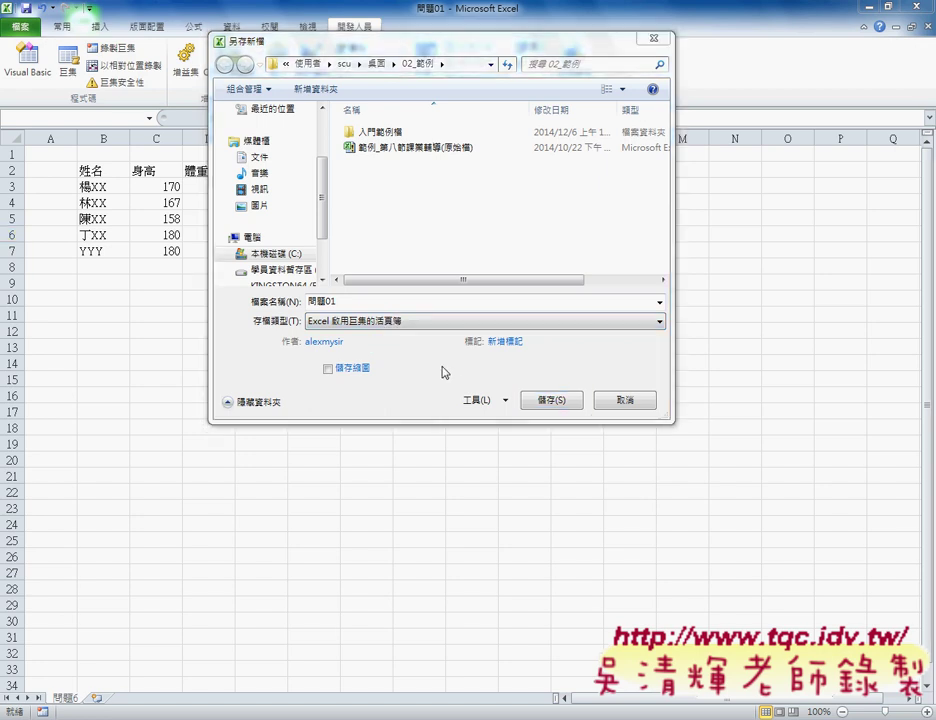
pyautogui.click(557, 401)
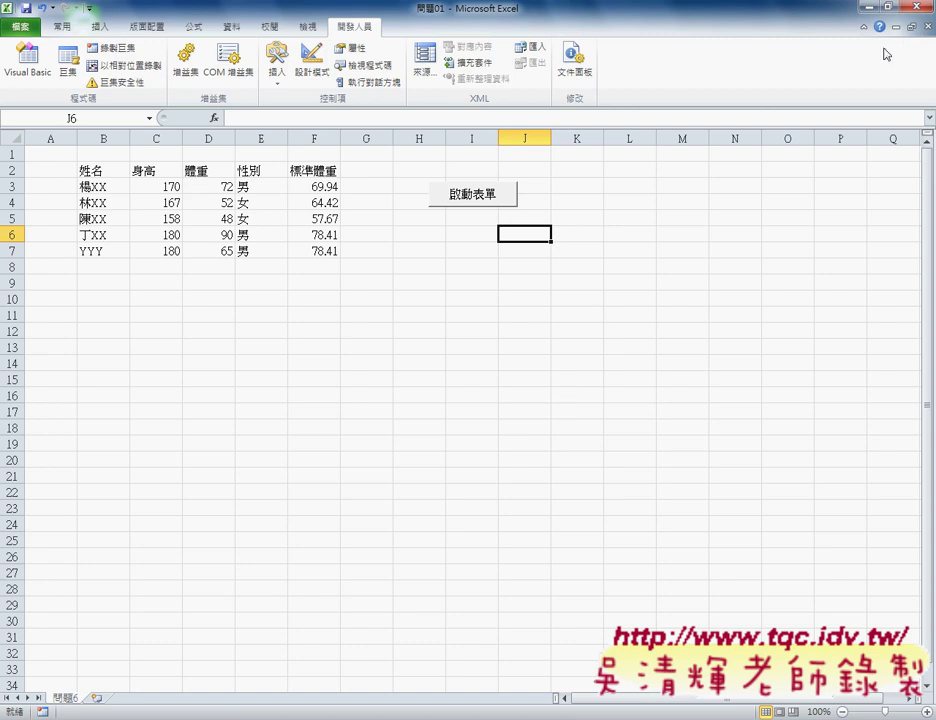
# Close Excel, bring up the 02_範例 folder, and circle the 問題01 workbook.
pyautogui.click(924, 8)
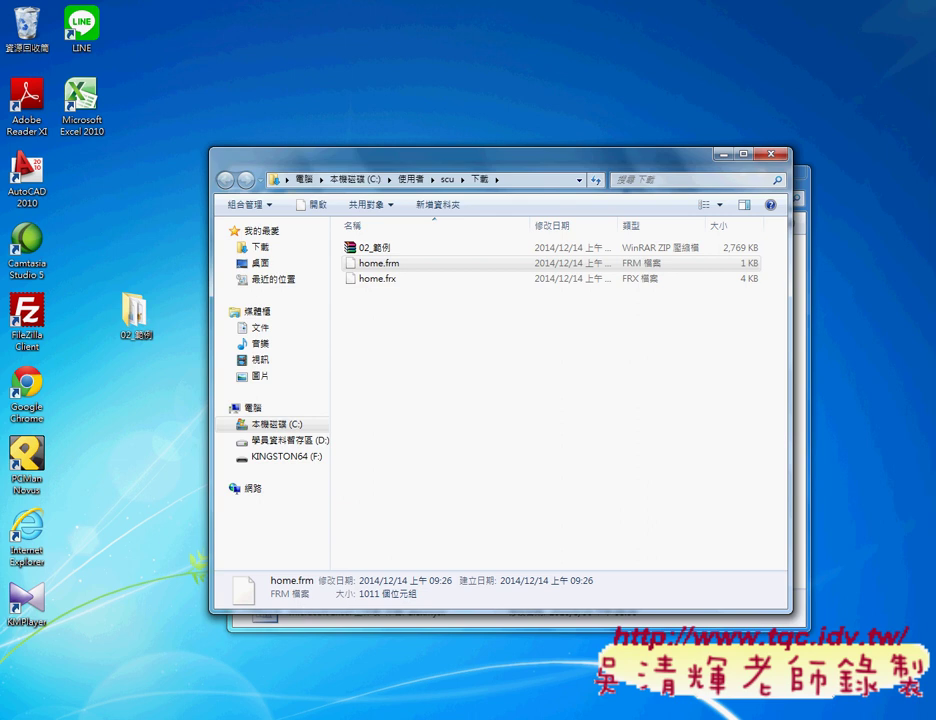
pyautogui.click(354, 663)
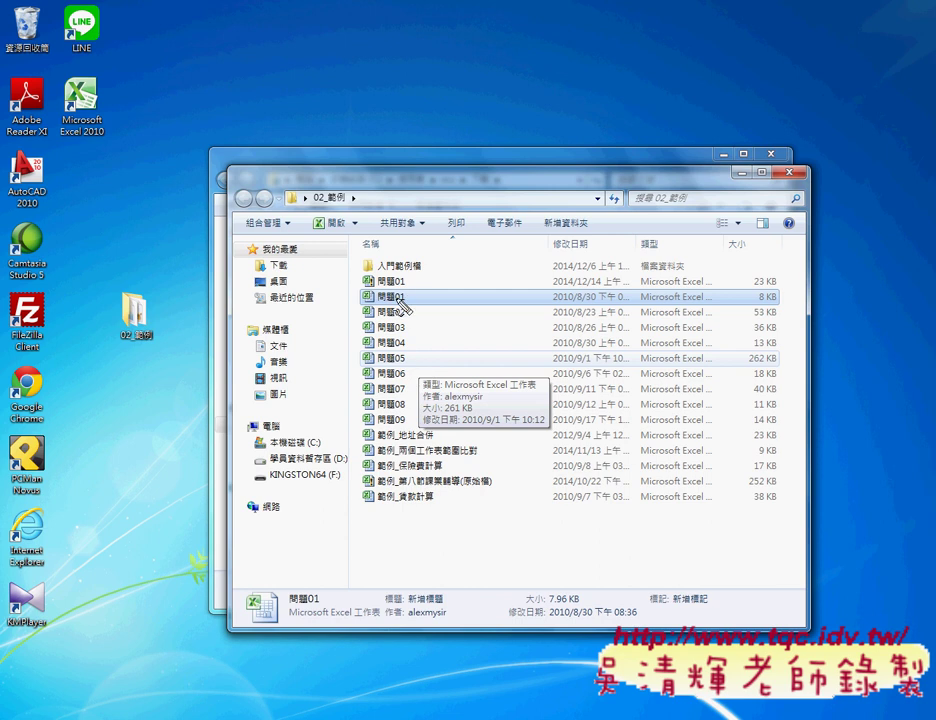
pyautogui.moveTo(392, 290)
pyautogui.mouseDown()
pyautogui.moveTo(400, 297)
pyautogui.moveTo(330, 297)
pyautogui.moveTo(352, 294)
pyautogui.mouseUp()
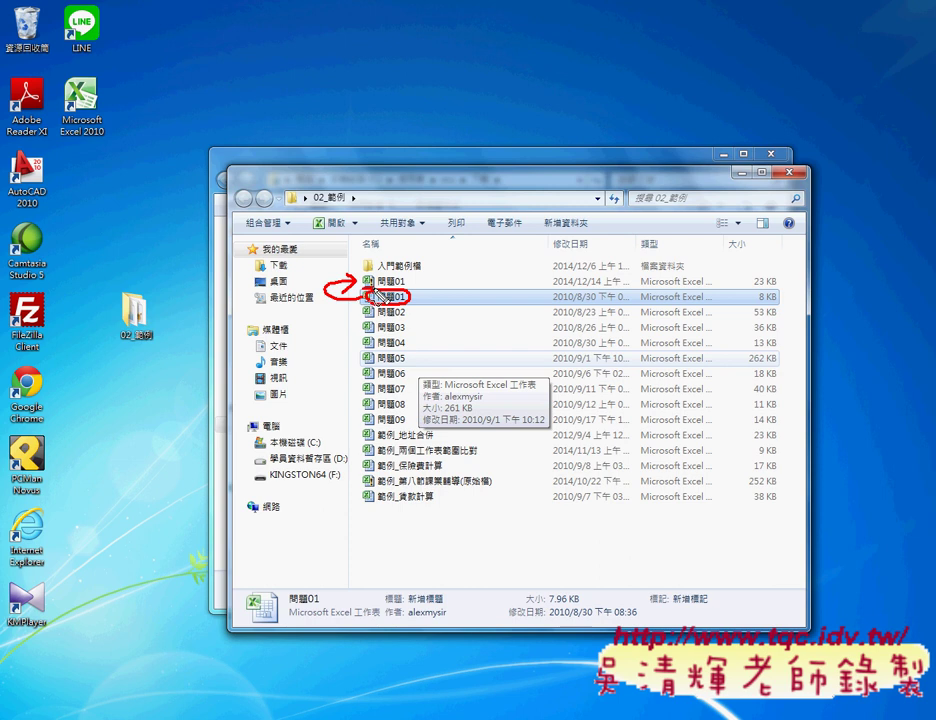
pyautogui.press('Escape')
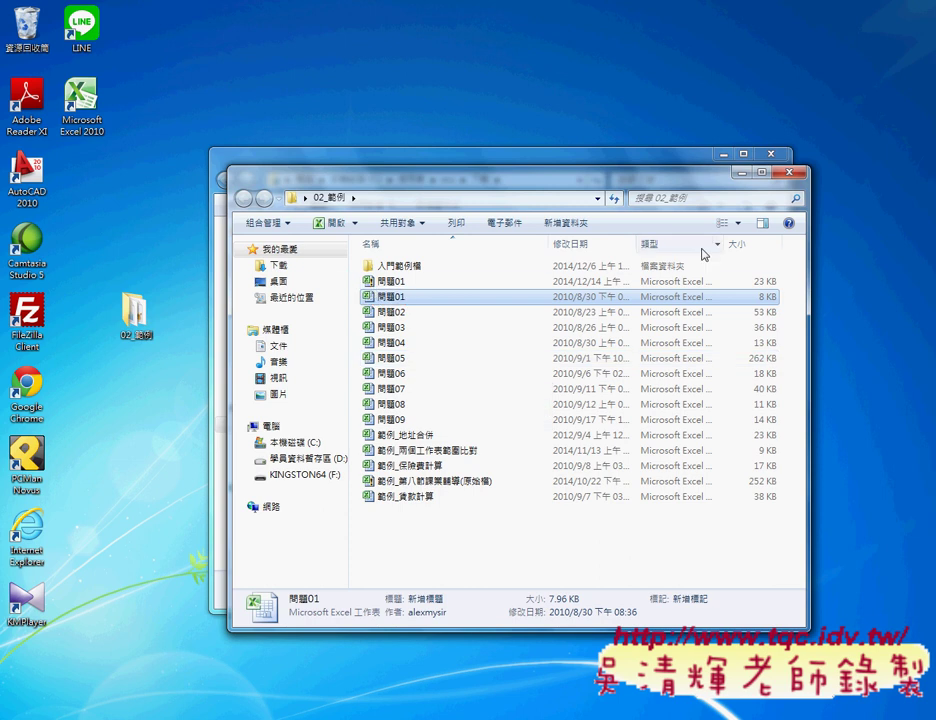
# Switch the folder view to Large Icons and select the macro-enabled 問題01 file.
pyautogui.click(737, 223)
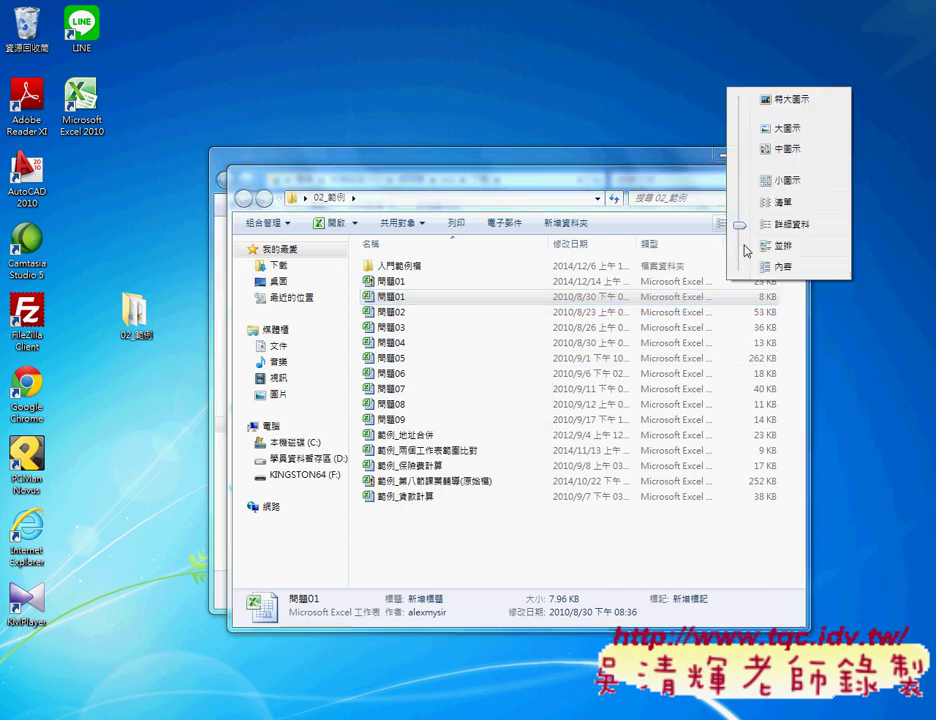
pyautogui.click(781, 127)
pyautogui.click(486, 293)
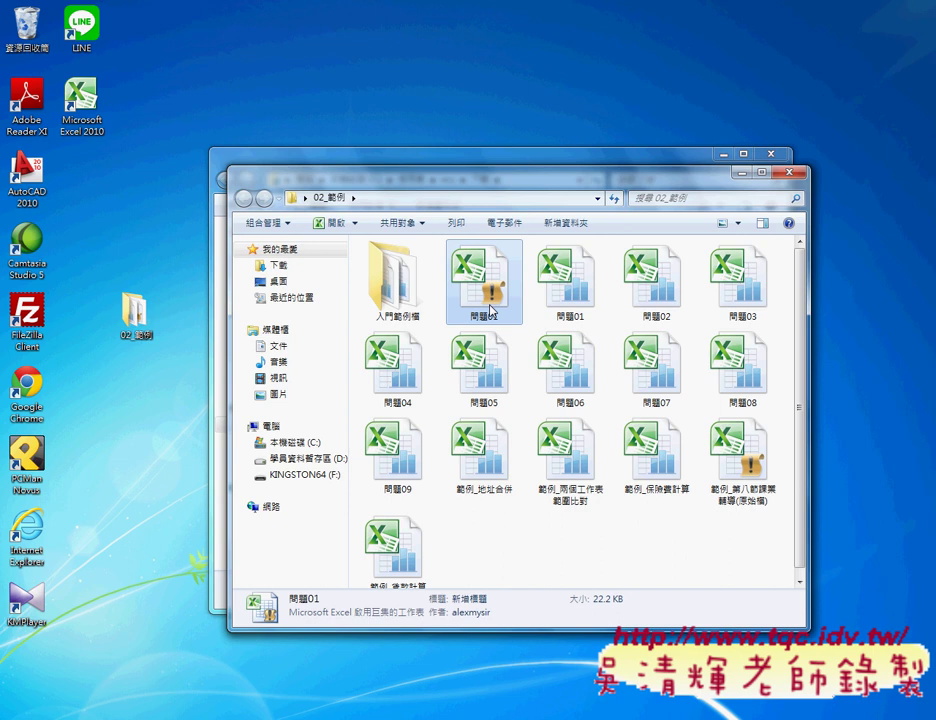
# Open 問題01.xlsm and highlight its macro security warning.
pyautogui.doubleClick(490, 311)
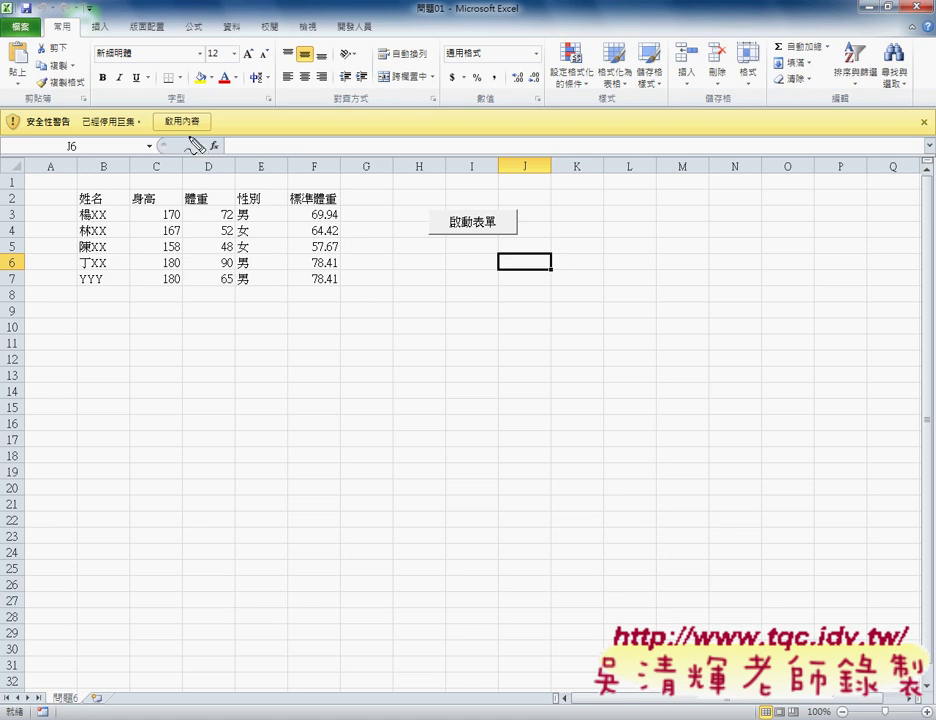
pyautogui.moveTo(194, 141)
pyautogui.mouseDown()
pyautogui.moveTo(178, 108)
pyautogui.moveTo(217, 121)
pyautogui.mouseUp()
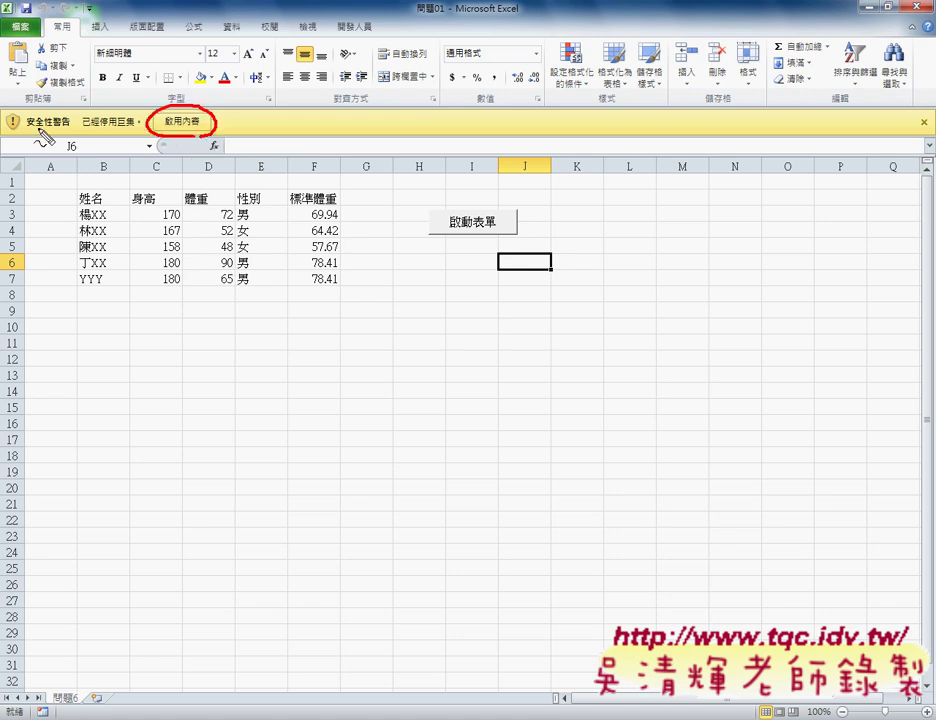
pyautogui.moveTo(28, 127); pyautogui.dragTo(135, 128)
pyautogui.press('Escape')
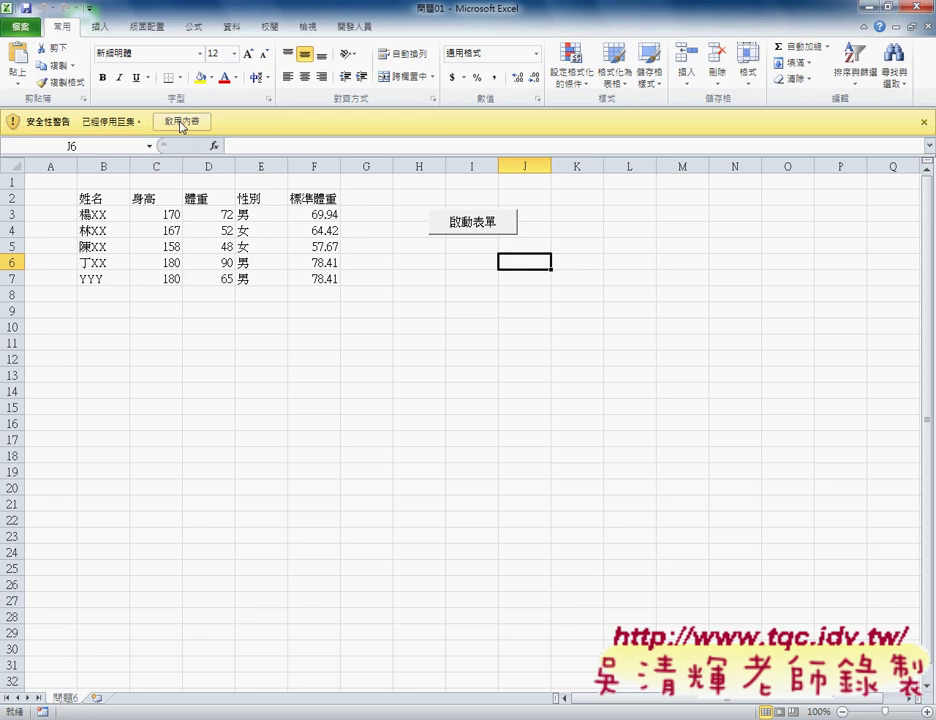
# Enable the workbook's content, close the 標準體重計算 form, and show the Developer tab.
pyautogui.click(181, 122)
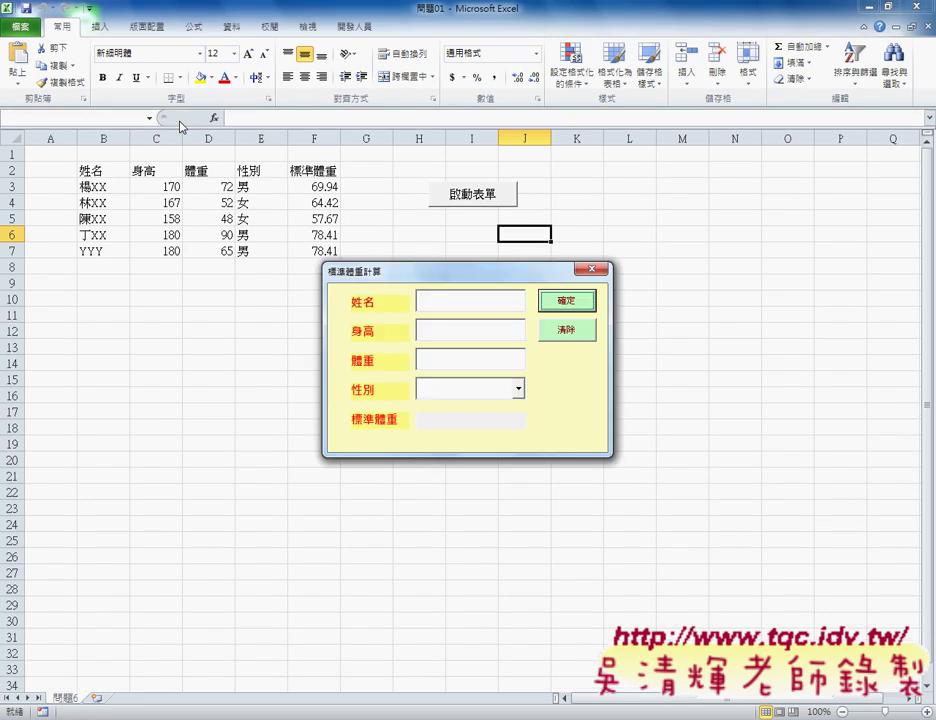
pyautogui.click(591, 268)
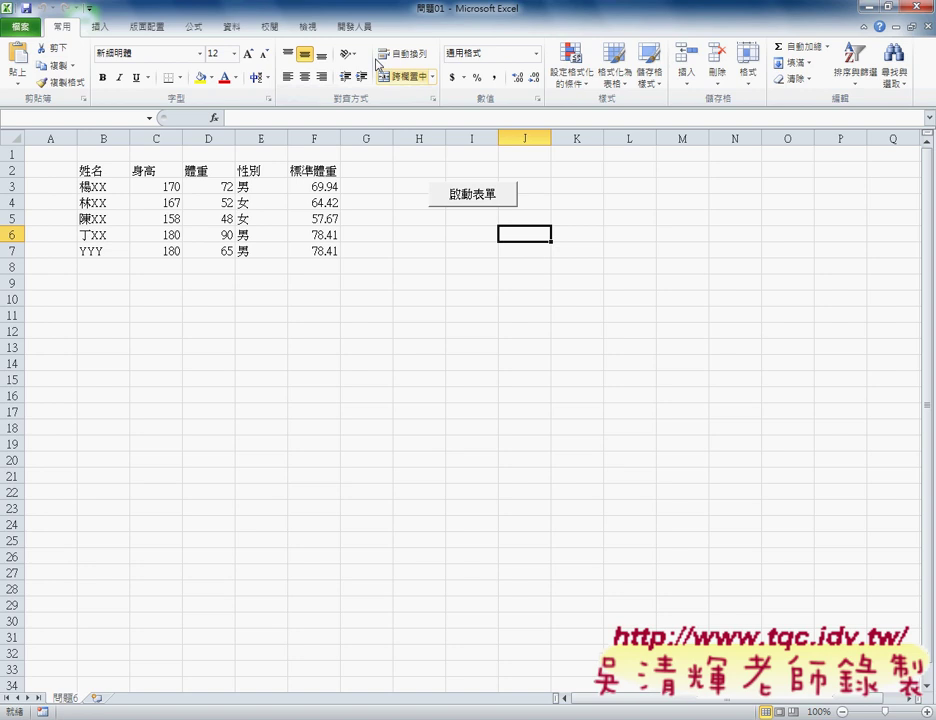
pyautogui.click(356, 26)
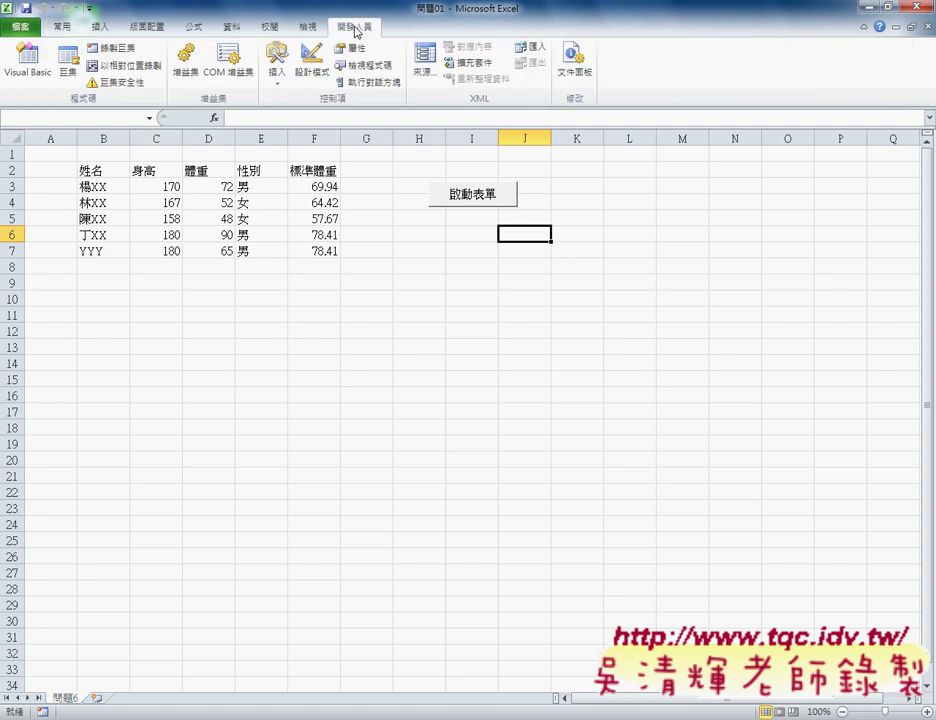
pyautogui.click(120, 89)
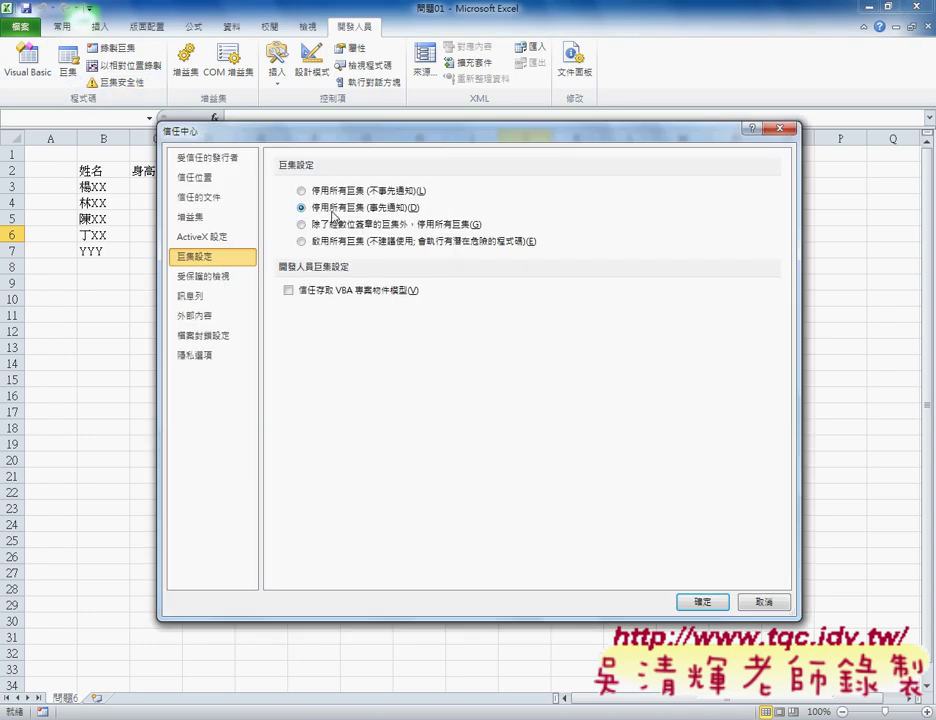
pyautogui.click(332, 244)
pyautogui.click(344, 208)
pyautogui.click(762, 601)
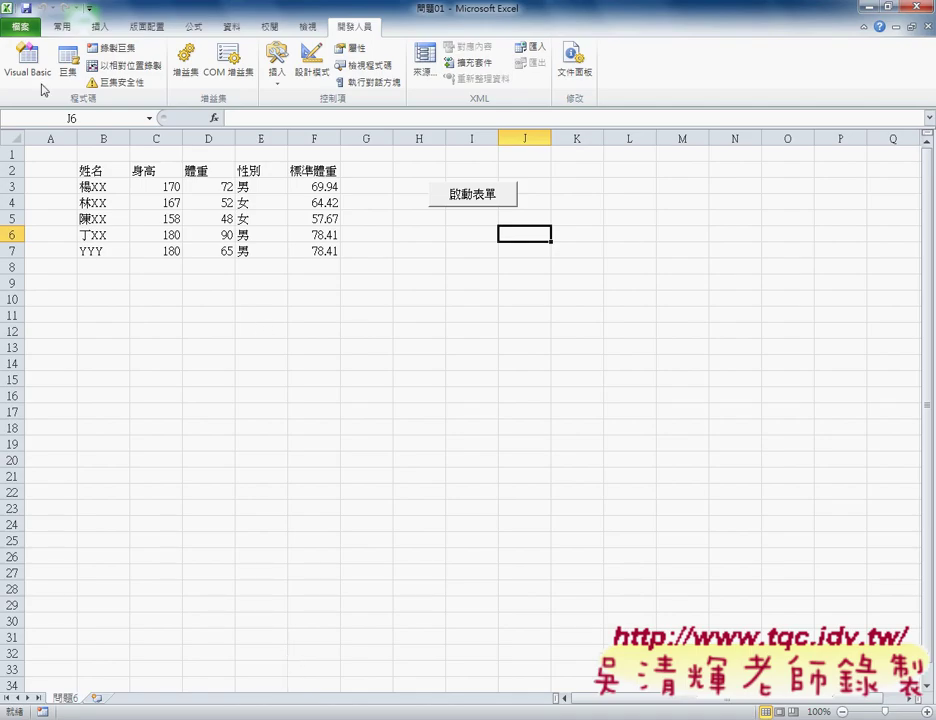
# Open the VBA editor, view the 啟動表單 macro in Module1, then open ThisWorkbook's code.
pyautogui.click(30, 60)
pyautogui.click(140, 186)
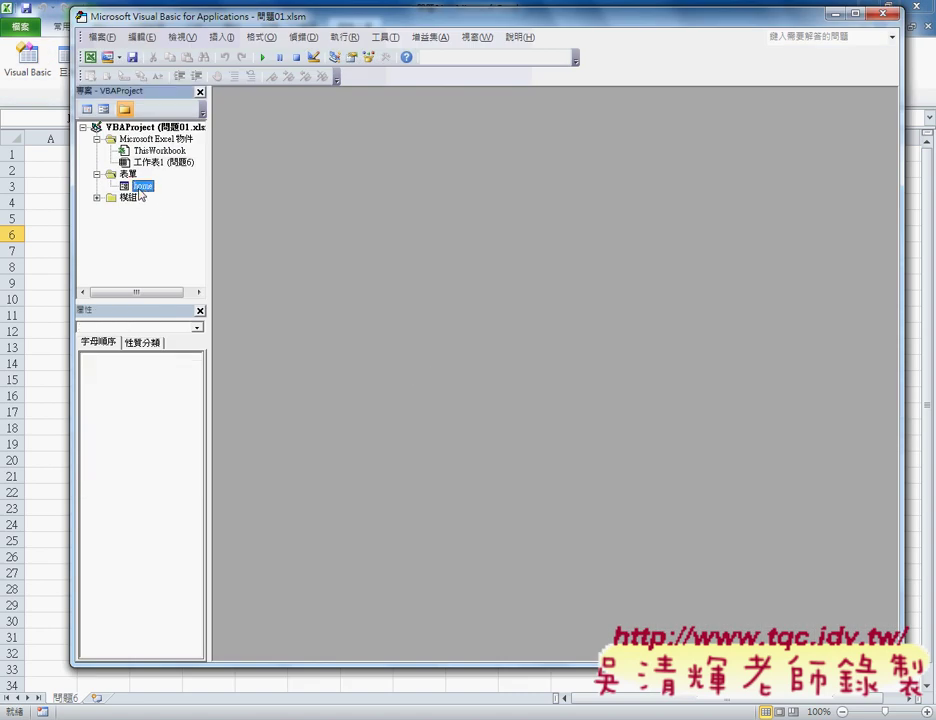
pyautogui.doubleClick(128, 197)
pyautogui.doubleClick(148, 209)
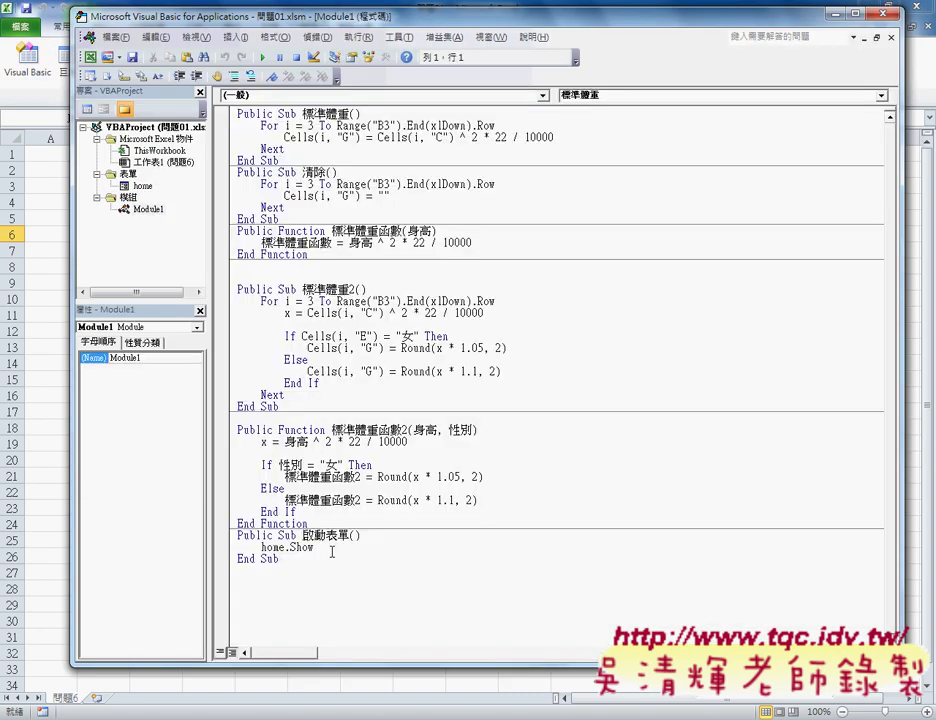
pyautogui.moveTo(280, 559); pyautogui.dragTo(233, 537)
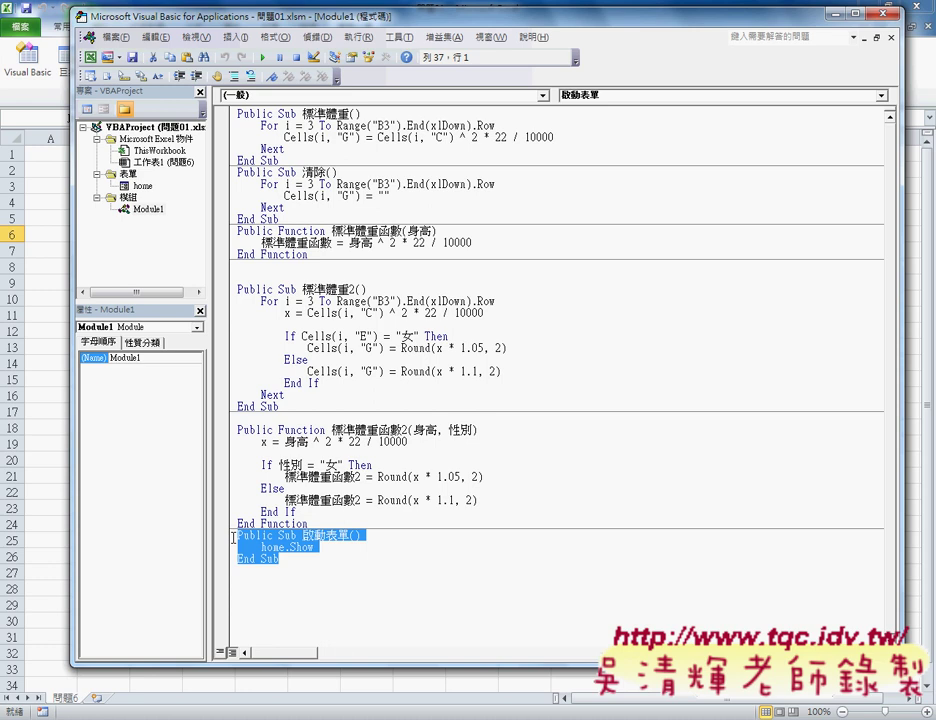
pyautogui.doubleClick(165, 151)
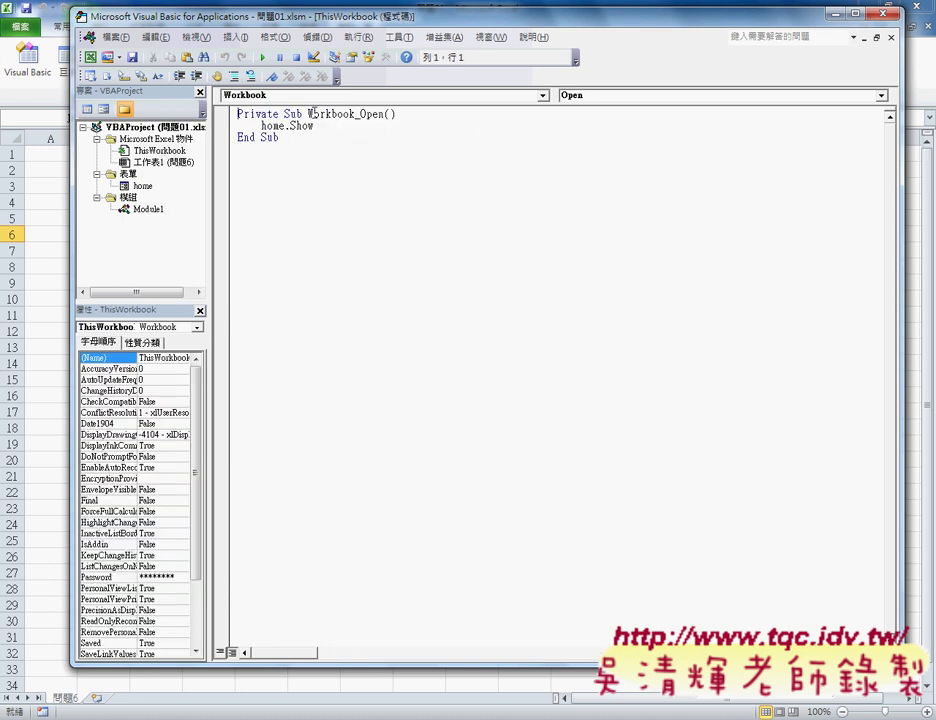